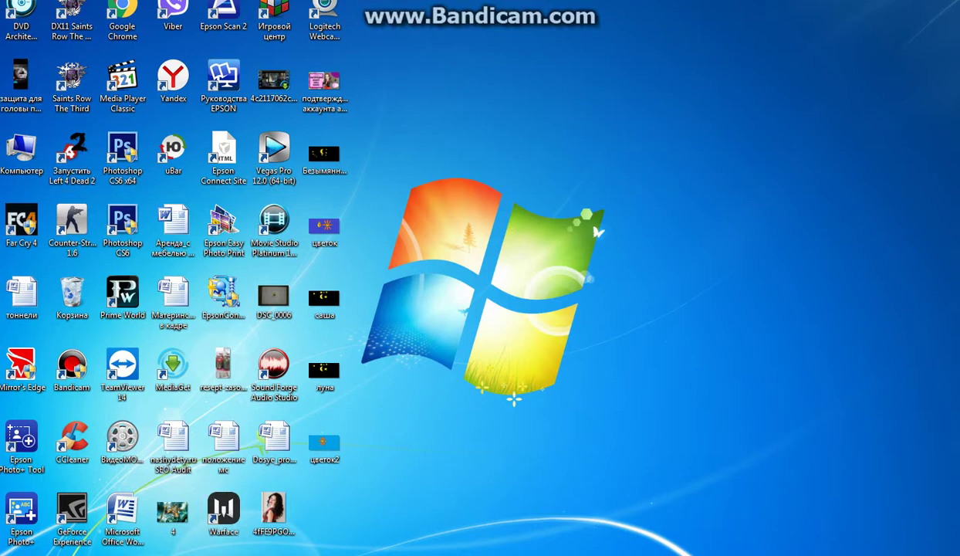
- Open Paint from the standard accessories (Стандартные) to start a blank drawing
left_click(16, 549)
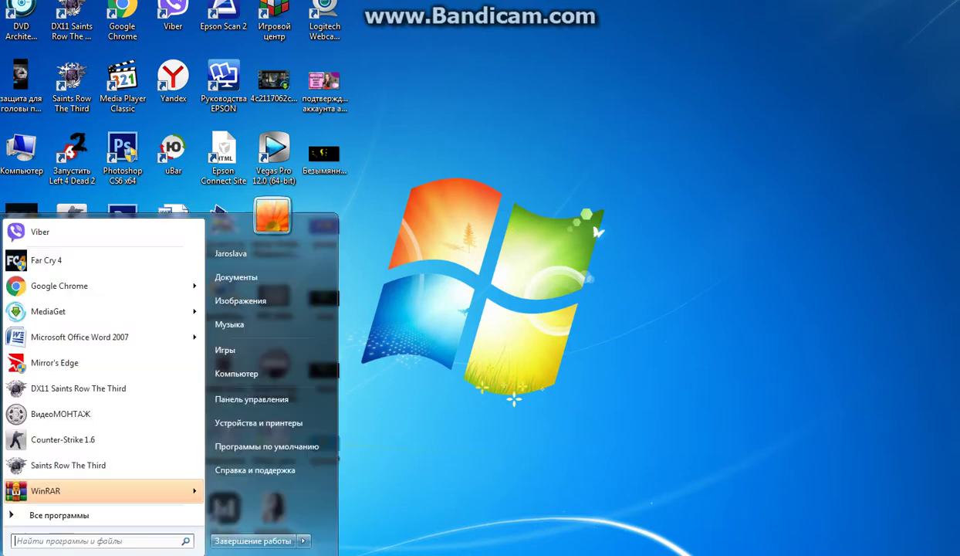
left_click(45, 515)
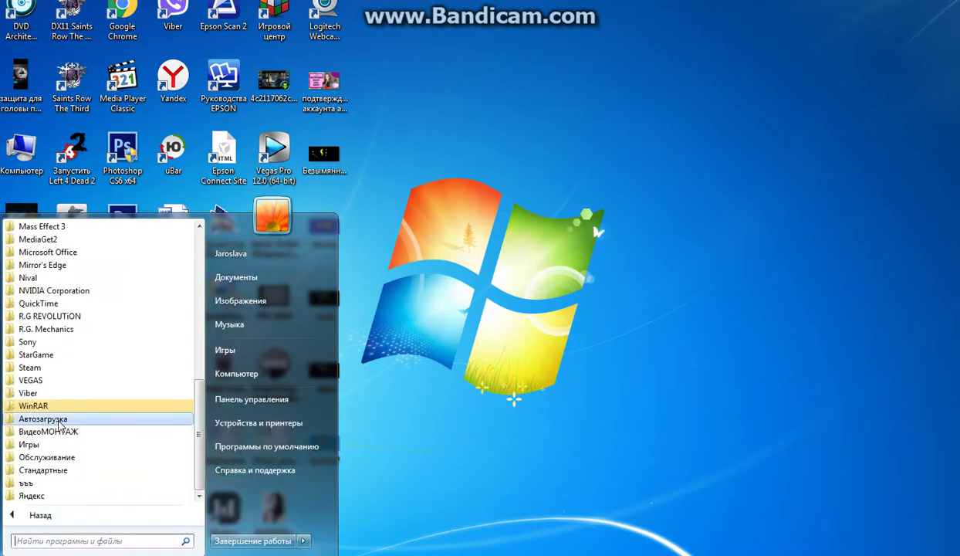
left_click(45, 470)
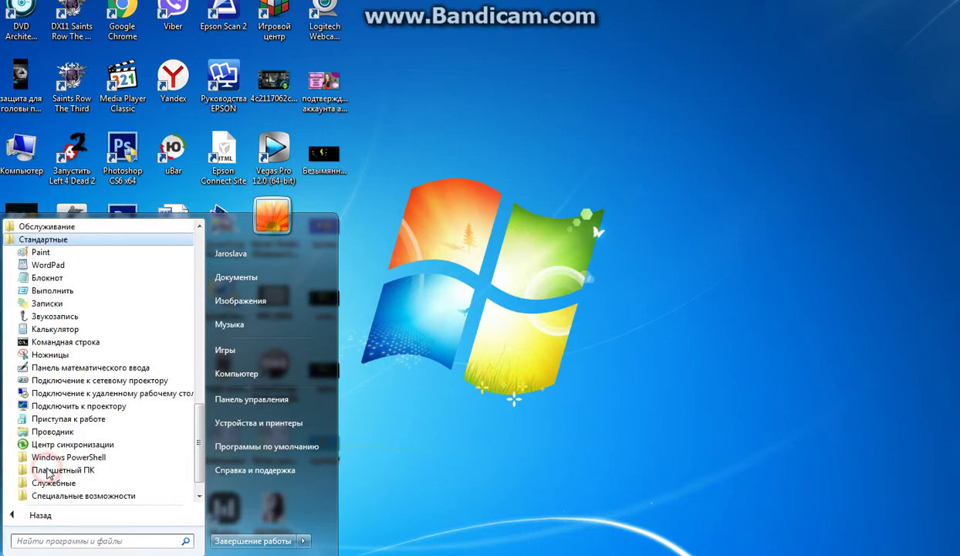
left_click(44, 252)
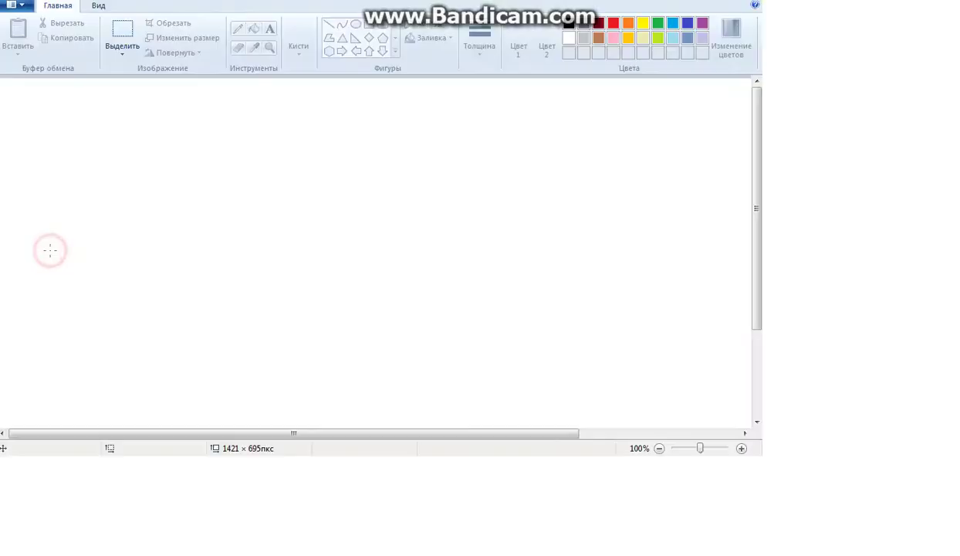
- Draw a black ellipse outline about 112 × 106 px near the middle of the canvas as the flower's centre
left_click(355, 24)
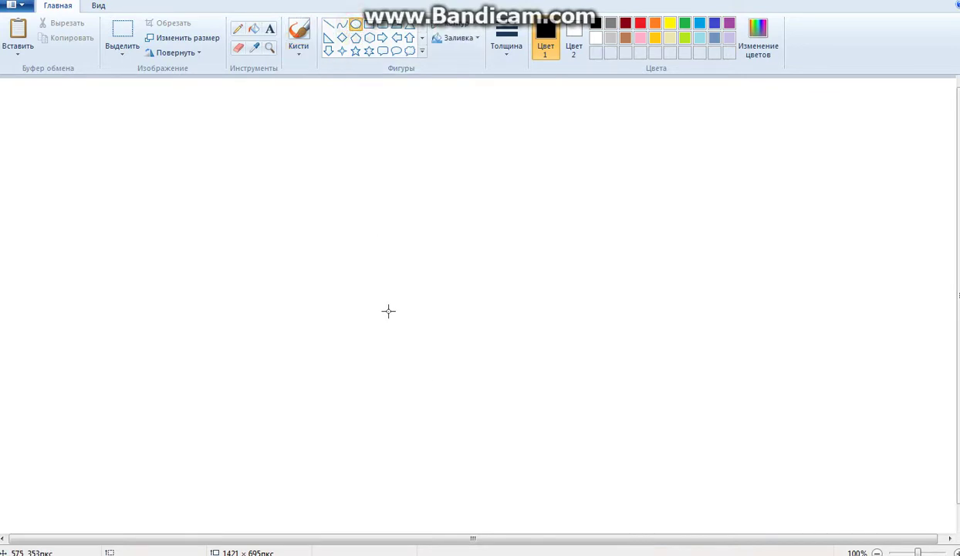
left_click(542, 31)
left_click_drag(395, 264, 470, 334)
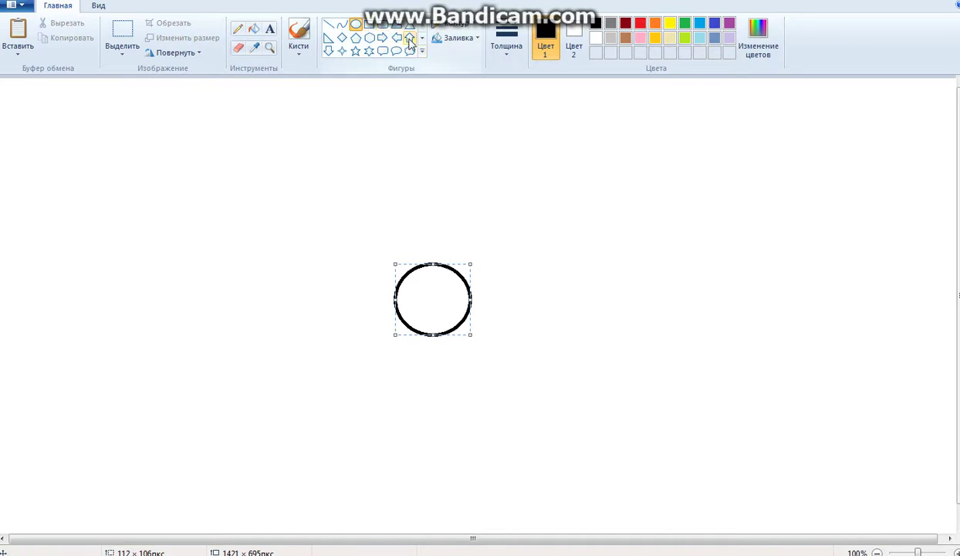
- Draw the first petal as a red curve with both ends on the circle's upper edge, bowed upward and slightly to the right
left_click(341, 26)
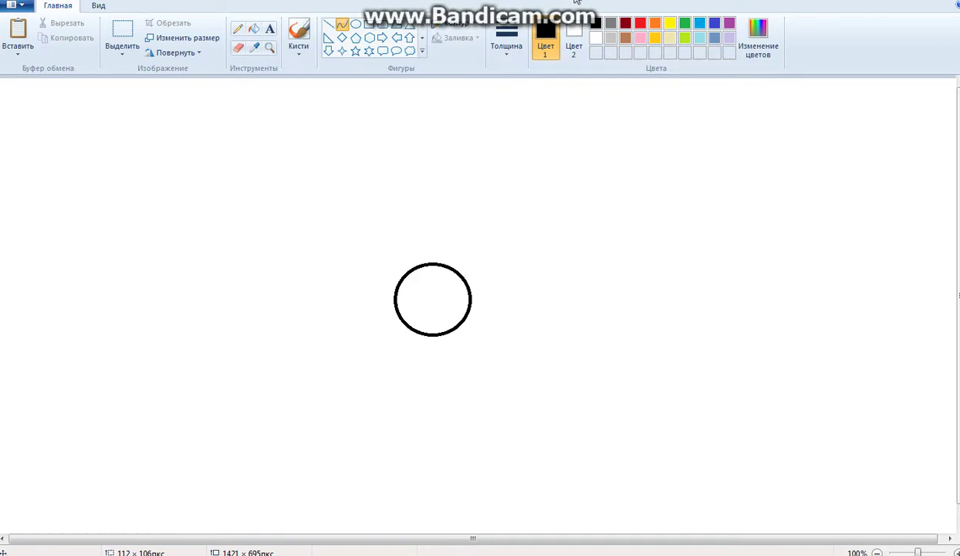
left_click(640, 23)
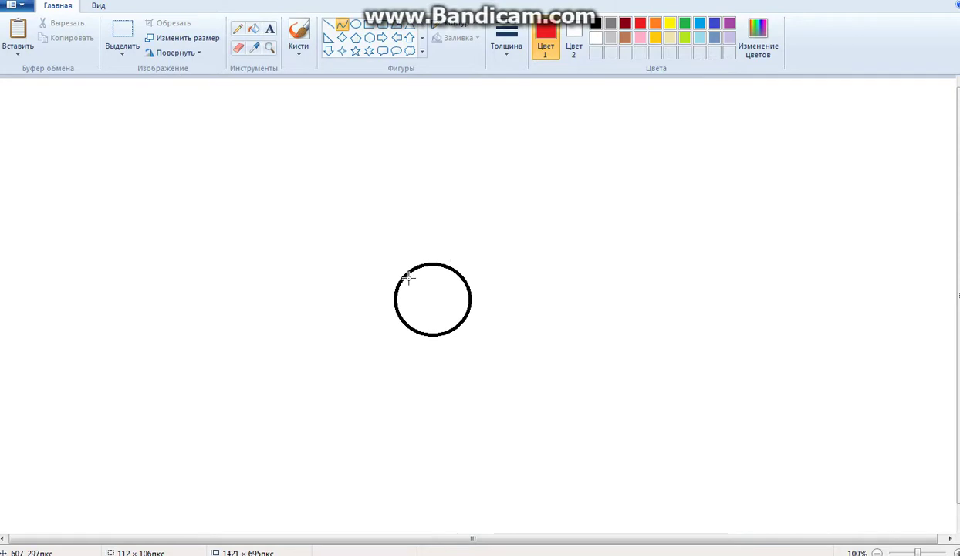
left_click_drag(403, 275, 444, 266)
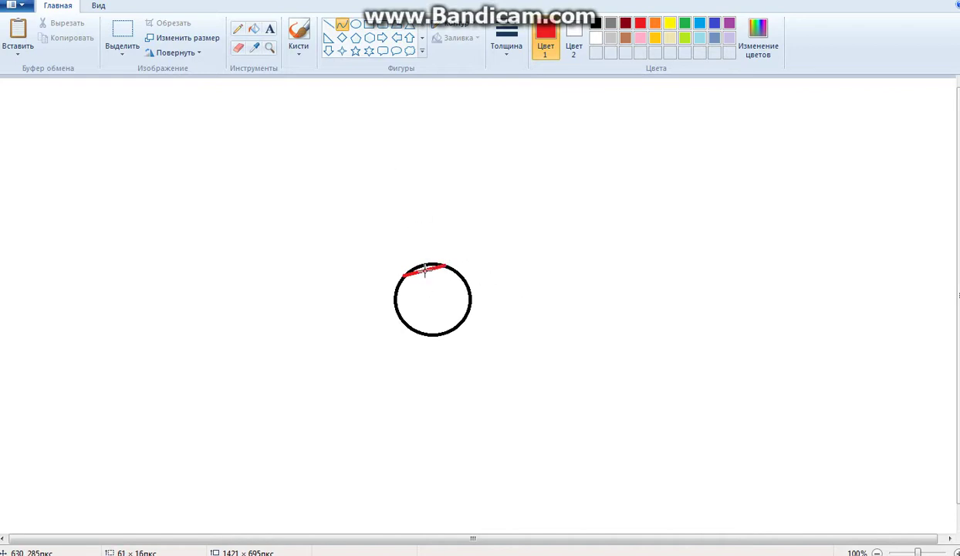
left_click_drag(425, 269, 382, 74)
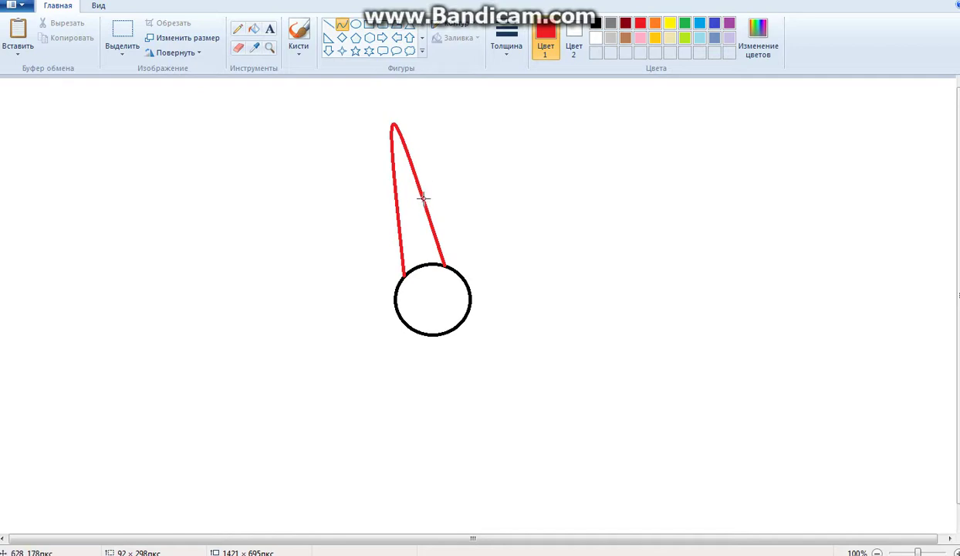
left_click_drag(423, 199, 602, 112)
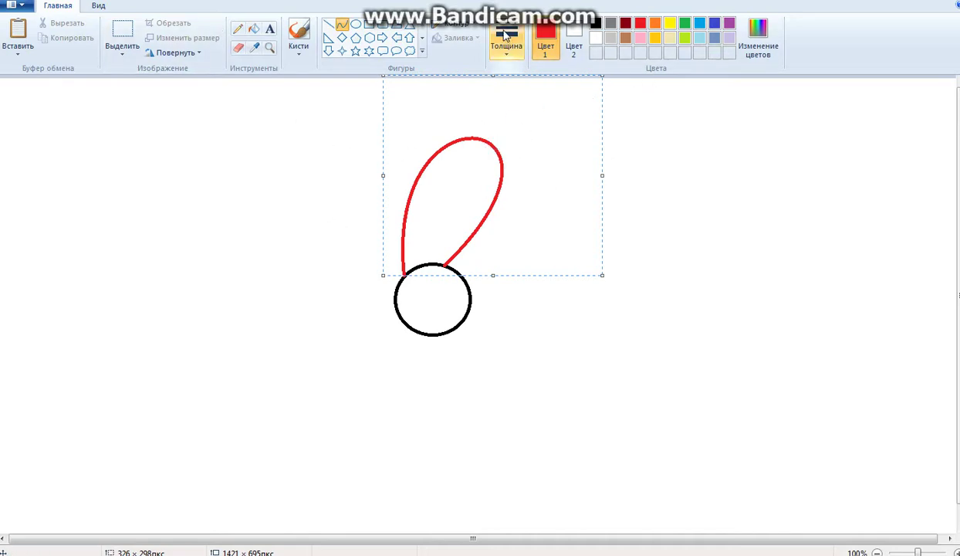
left_click(341, 26)
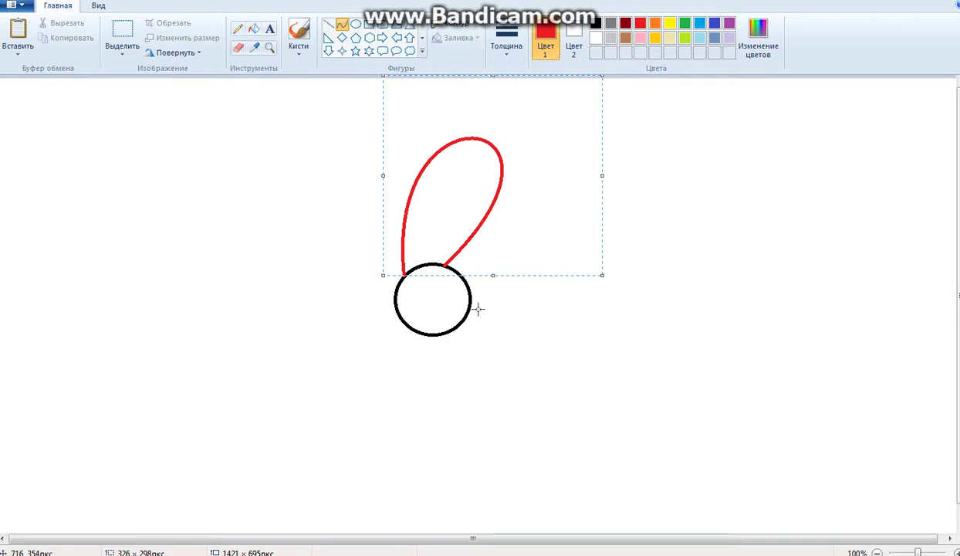
left_click(670, 117)
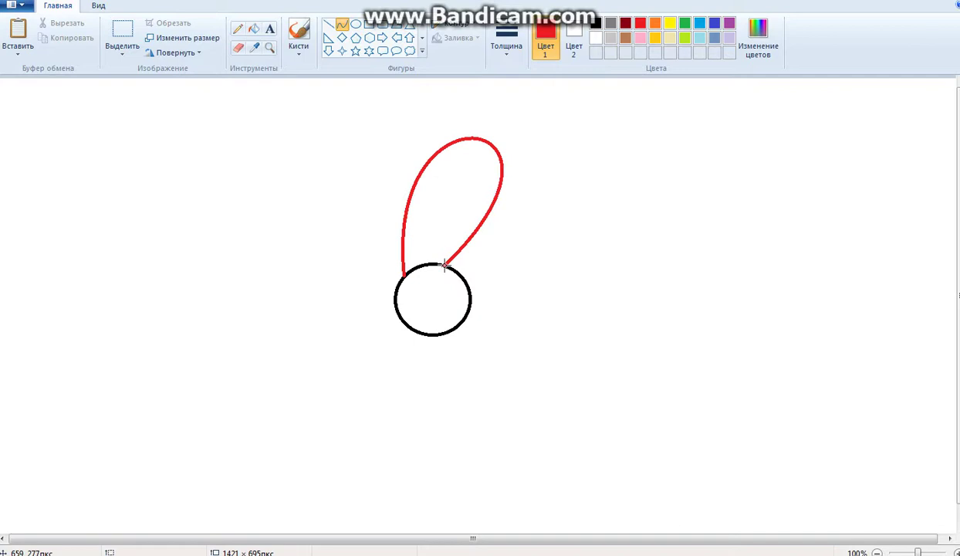
- Draw a second red curved petal extending right, from the first petal's right base to the circle's right edge
left_click_drag(444, 266, 470, 298)
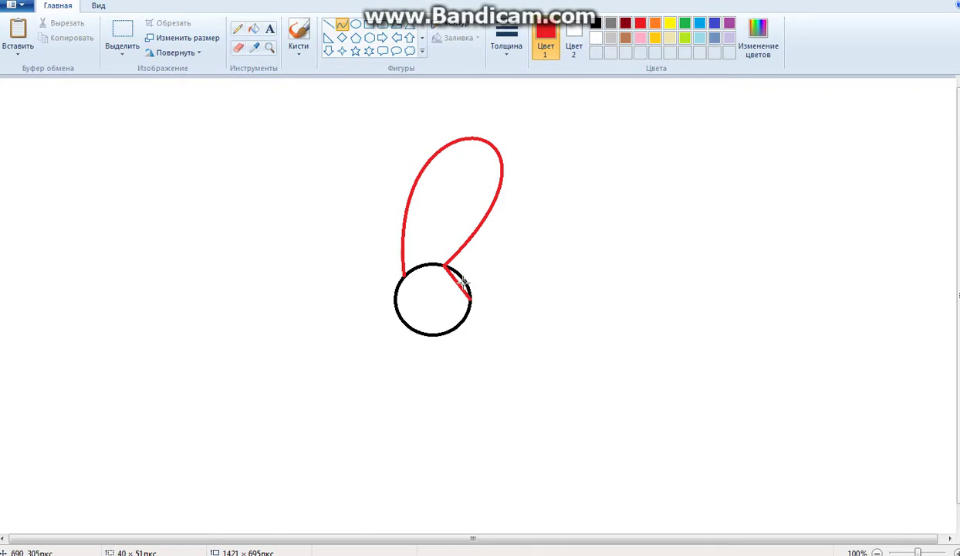
left_click_drag(457, 284, 641, 199)
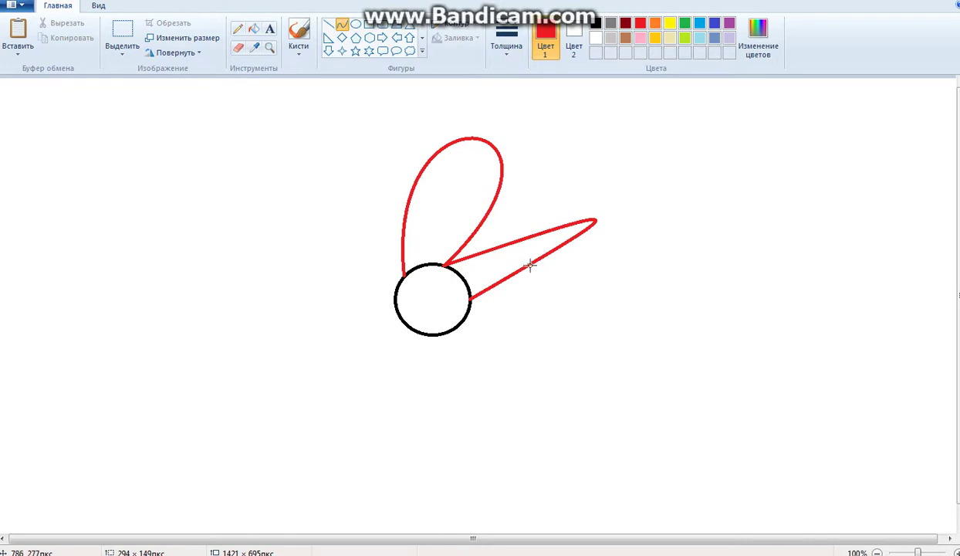
left_click_drag(528, 265, 637, 373)
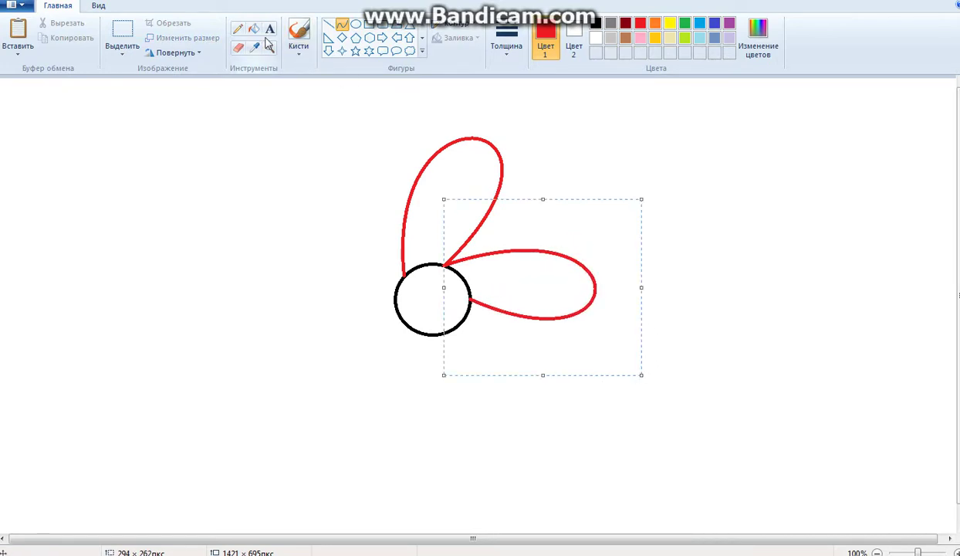
left_click(695, 455)
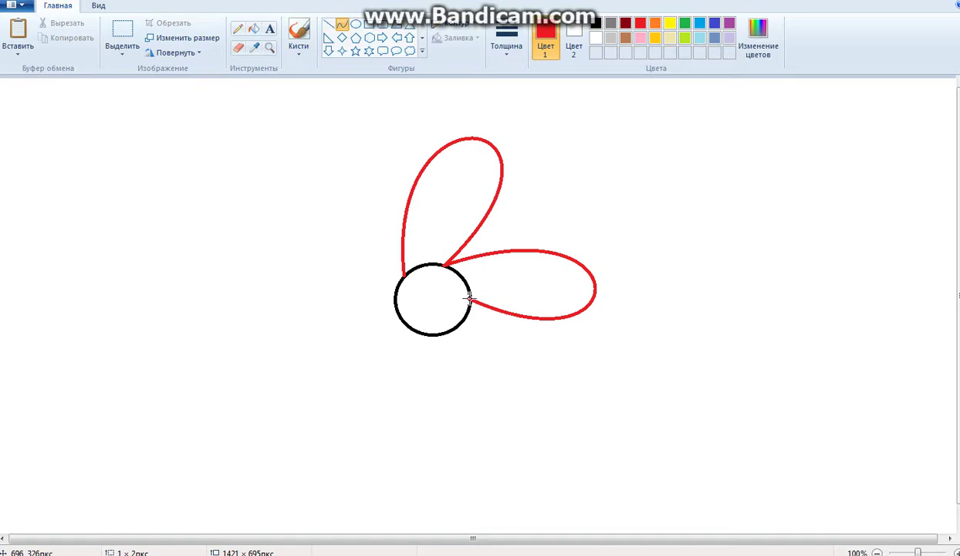
- Draw a third red curved petal extending downward, from the circle's right edge to its lower edge
mouse_move(470, 299)
left_mouse_down()
mouse_move(441, 333)
mouse_move(591, 457)
mouse_move(577, 448)
left_mouse_up()
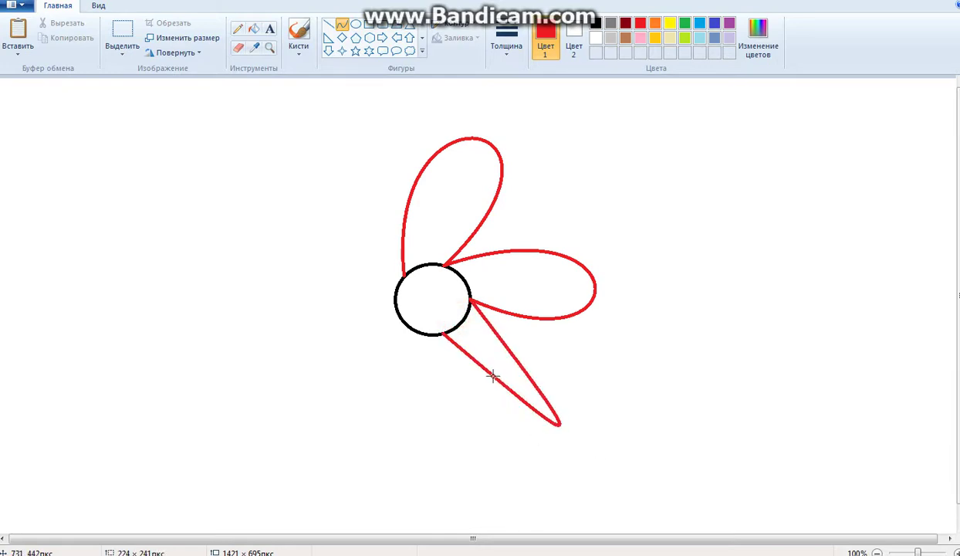
left_click_drag(492, 375, 427, 492)
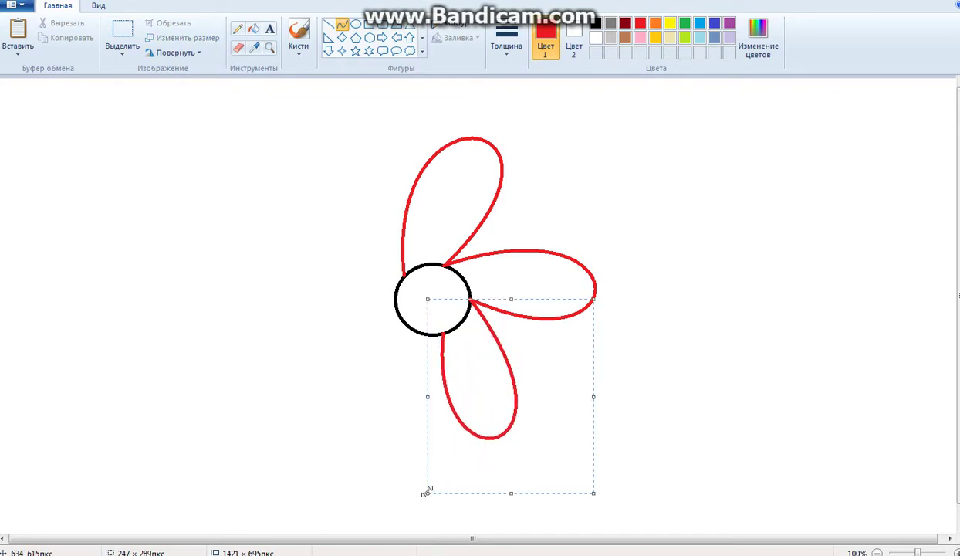
left_click(642, 356)
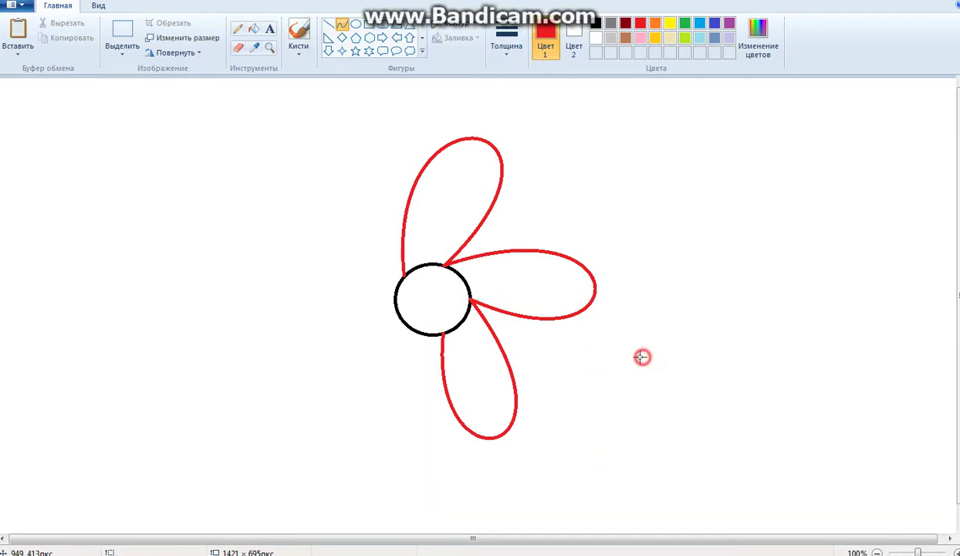
- Draw a fourth red curved petal toward the lower left, from the third petal's base to the circle's lower-left edge
left_click_drag(442, 333, 308, 467)
left_click_drag(362, 375, 215, 349)
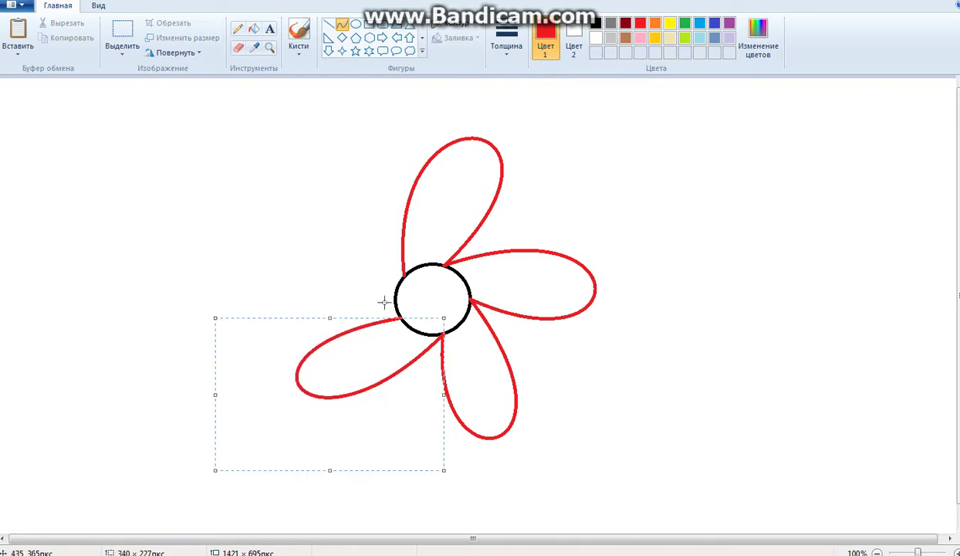
left_click(403, 297)
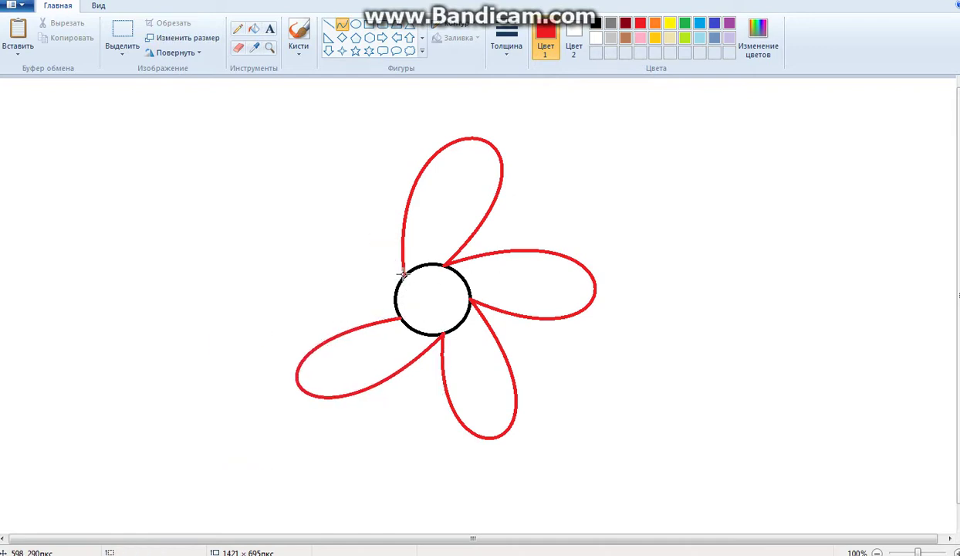
left_click_drag(403, 274, 216, 235)
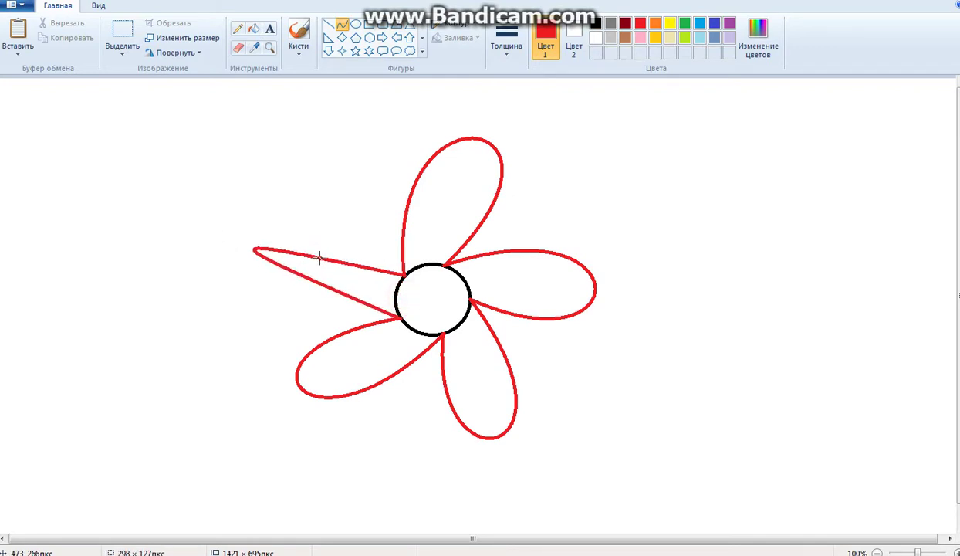
left_click_drag(334, 259, 234, 240)
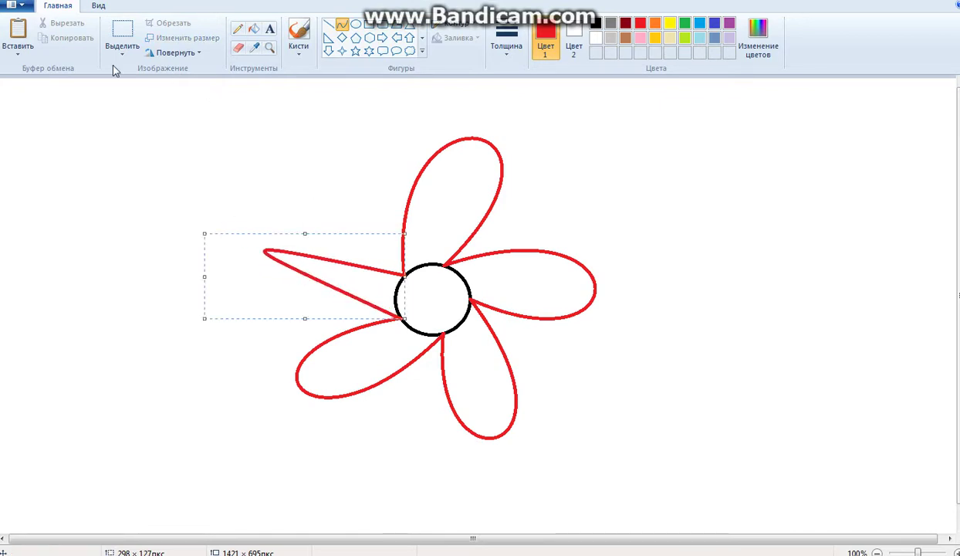
key("ctrl+z")
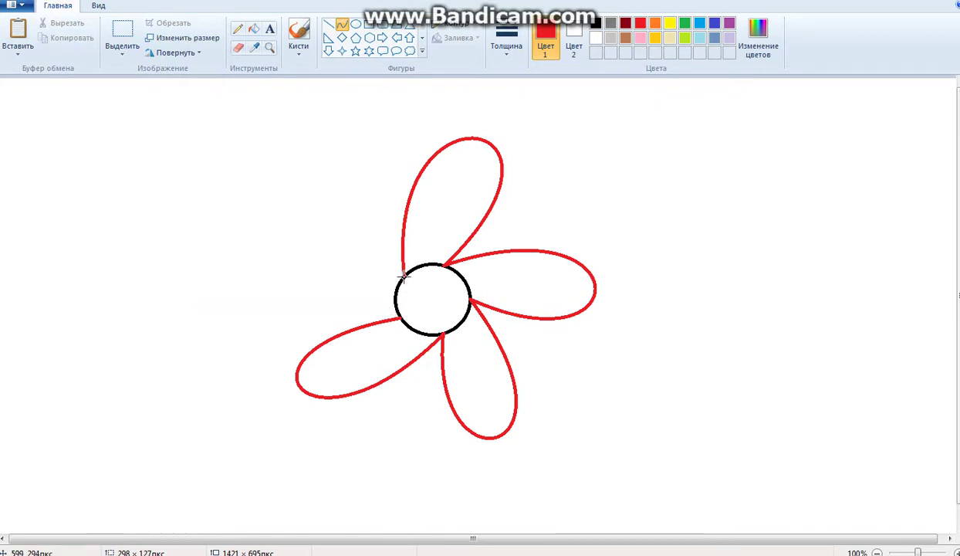
left_click_drag(402, 271, 174, 204)
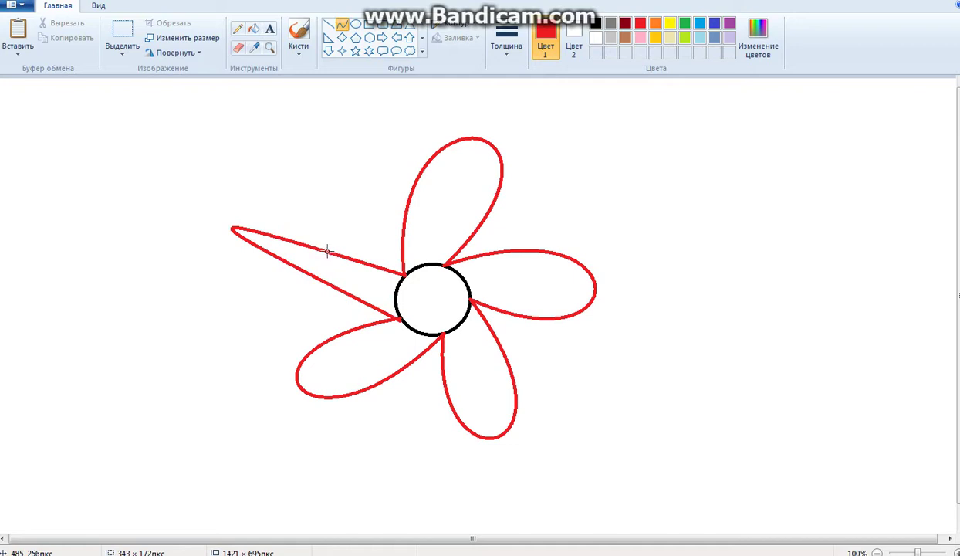
left_click_drag(328, 251, 322, 112)
key("ctrl+z")
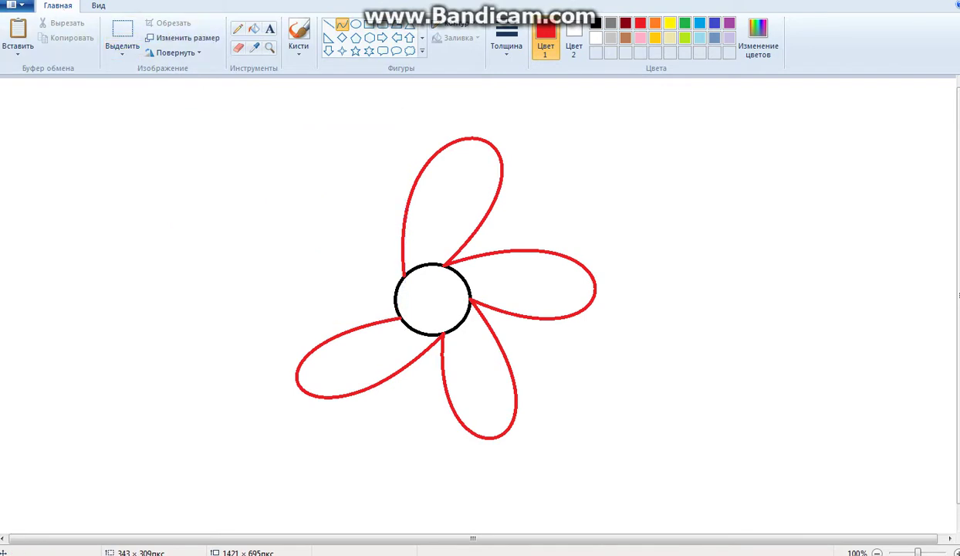
left_click_drag(405, 274, 137, 223)
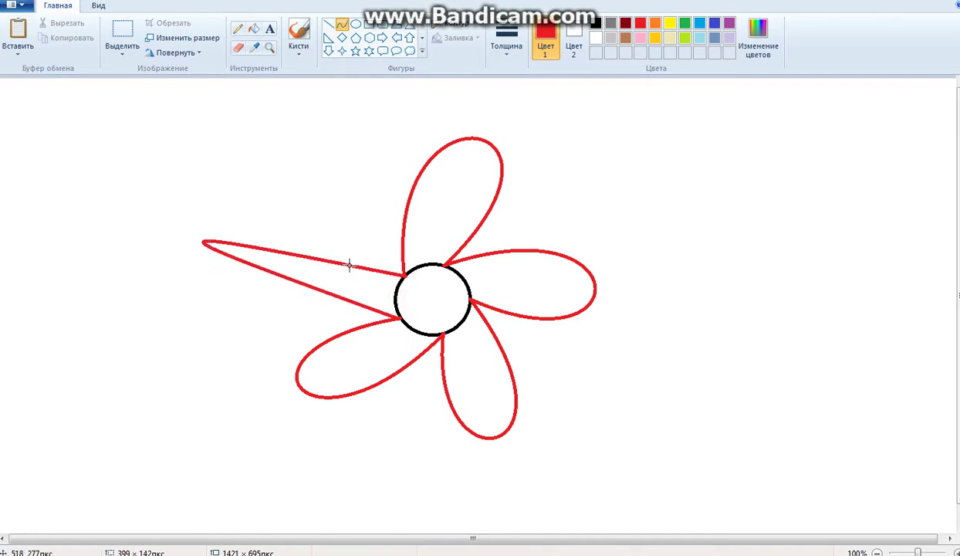
left_click_drag(351, 264, 178, 271)
key("ctrl+z")
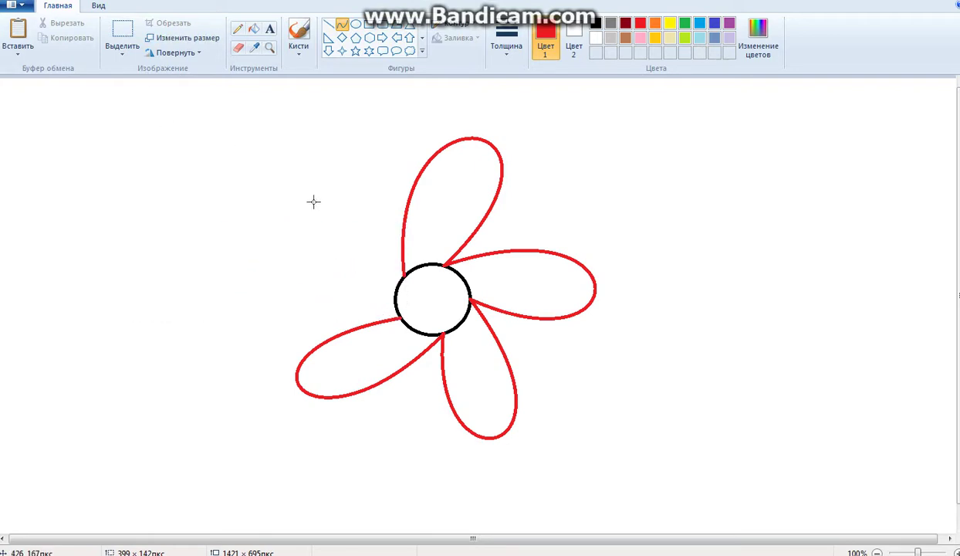
- Draw a fifth red curved petal toward the upper left, joining the bases of the fourth and first petals
mouse_move(399, 316)
left_mouse_down()
mouse_move(403, 270)
mouse_move(152, 217)
left_mouse_up()
left_click_drag(326, 254, 332, 146)
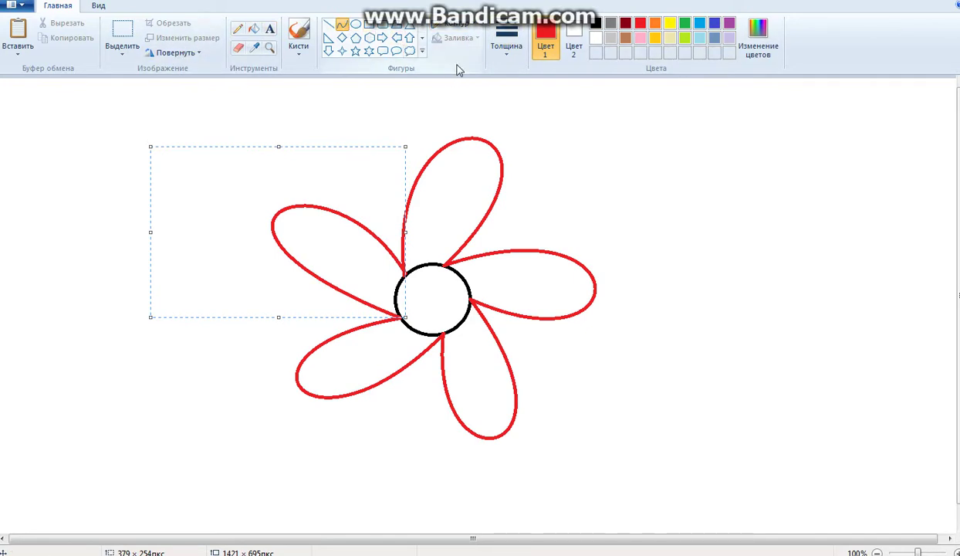
- Fill all five petals with red and the central circle with yellow
left_click(254, 29)
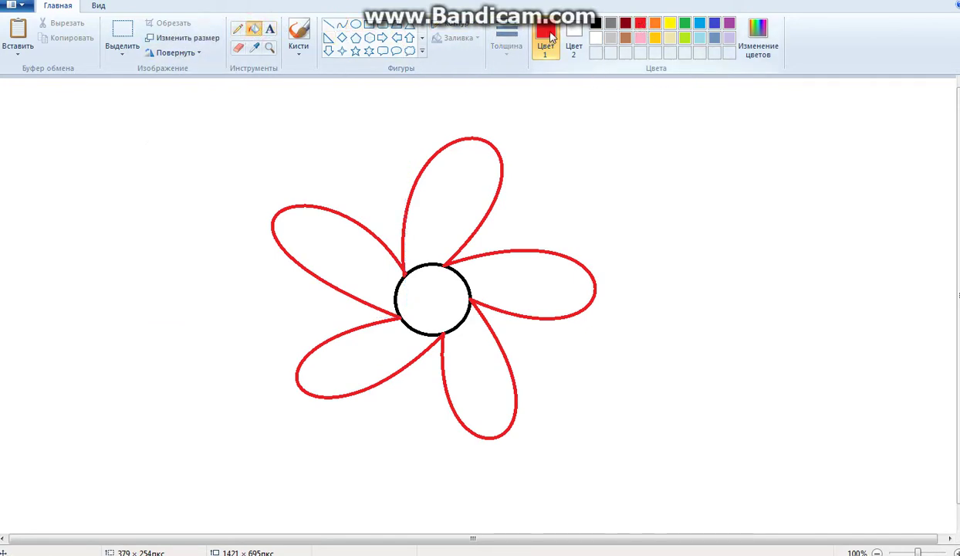
left_click(451, 200)
left_click(540, 277)
left_click(490, 361)
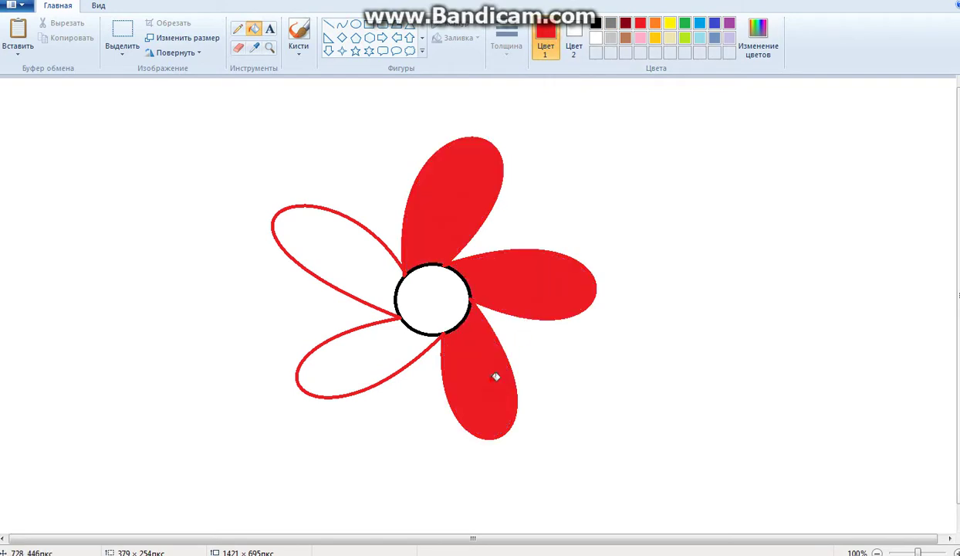
left_click(379, 369)
left_click(329, 257)
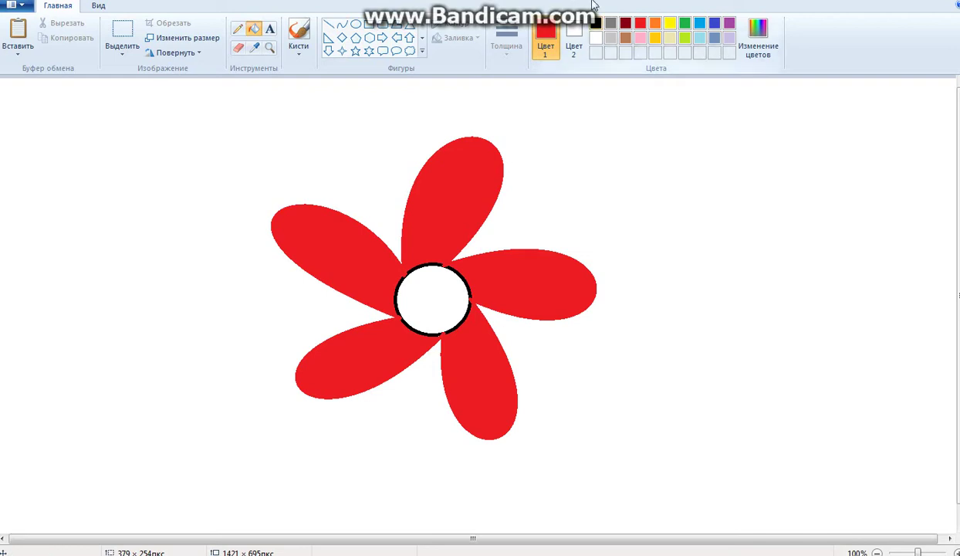
left_click(670, 23)
left_click(444, 289)
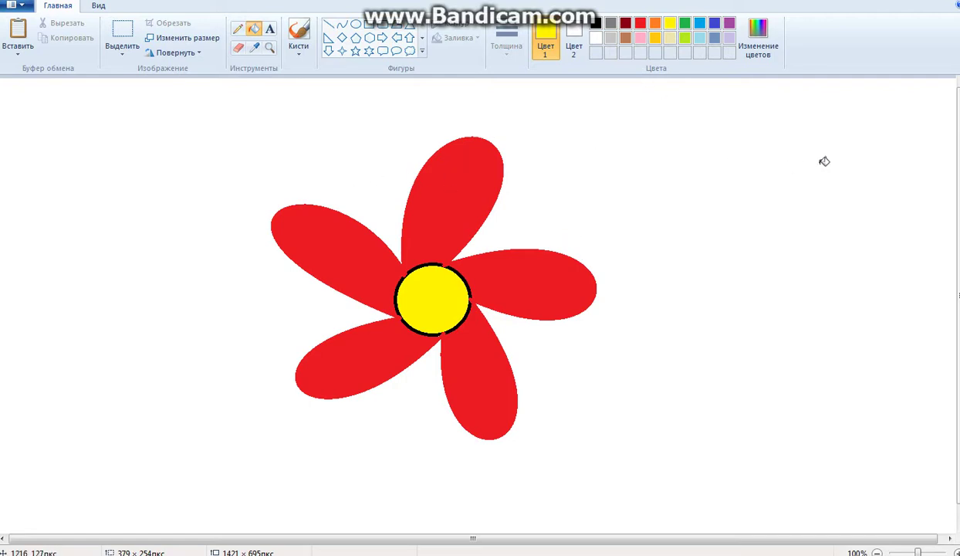
- Fill the white background around the flower with indigo blue
left_click(714, 23)
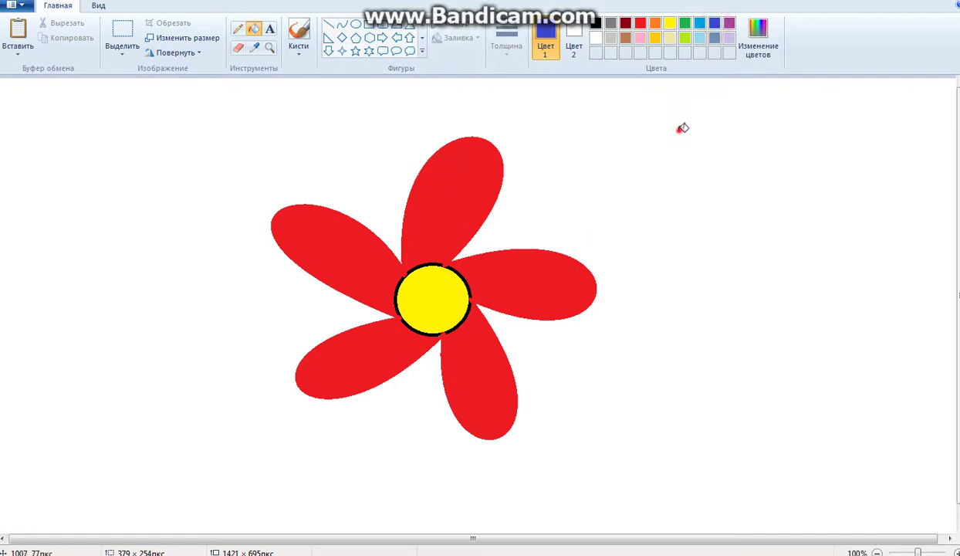
left_click(675, 125)
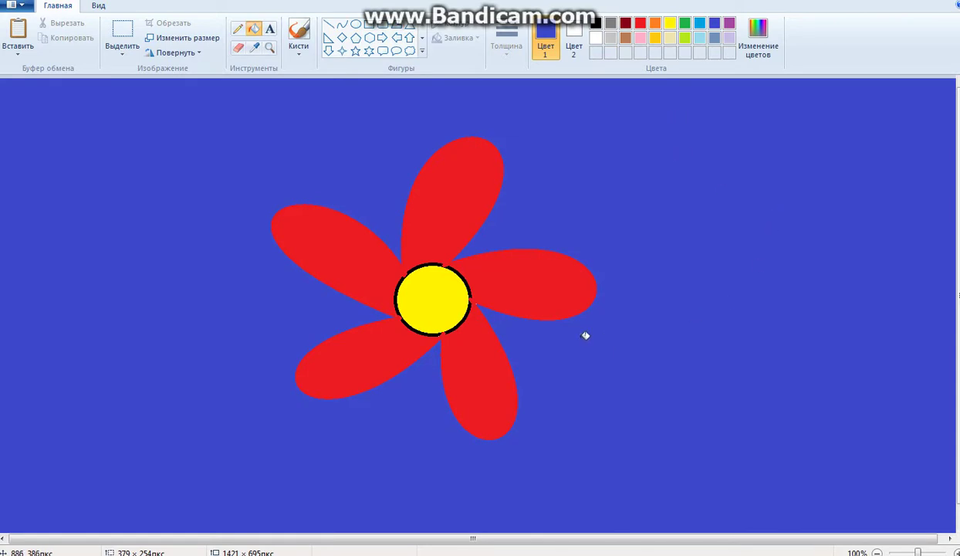
- Draw a green curved stem about 430 × 270 px from the circle's right edge toward the lower right, bowed downward
left_click(342, 28)
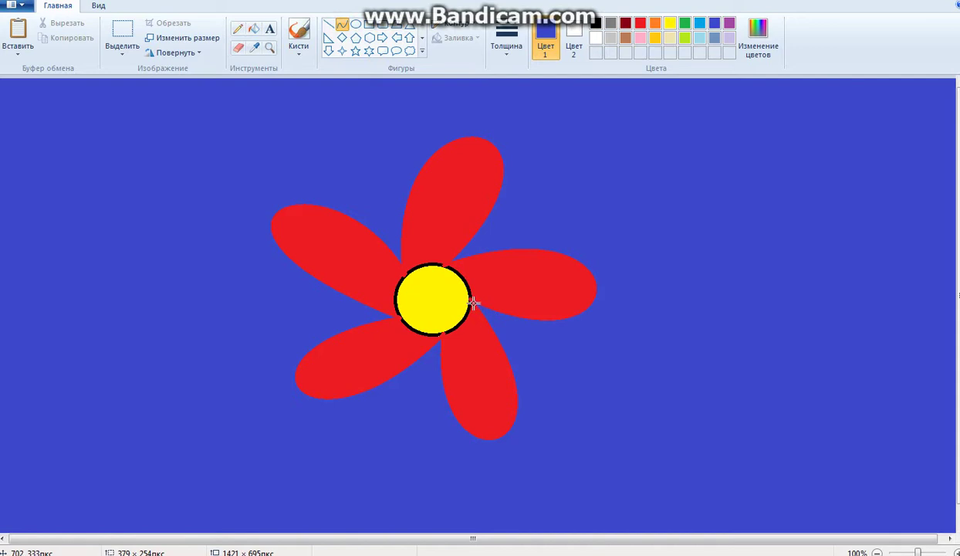
left_click(684, 23)
left_click_drag(471, 301, 762, 480)
left_click_drag(631, 400, 644, 470)
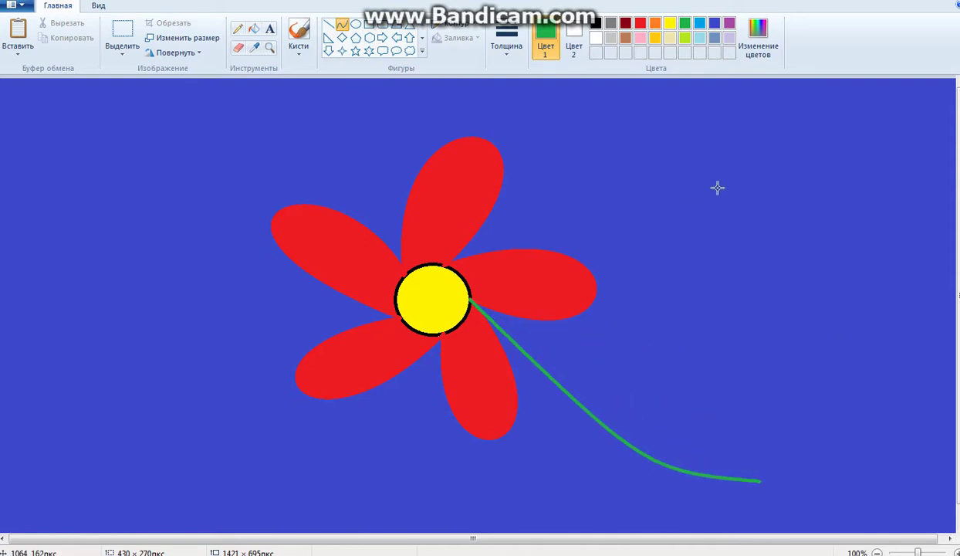
- Draw a green leaf outline about 182 px tall rising from the stem, using two curves bowed right and left that meet at the tip
left_click(342, 28)
left_click_drag(675, 328, 638, 449)
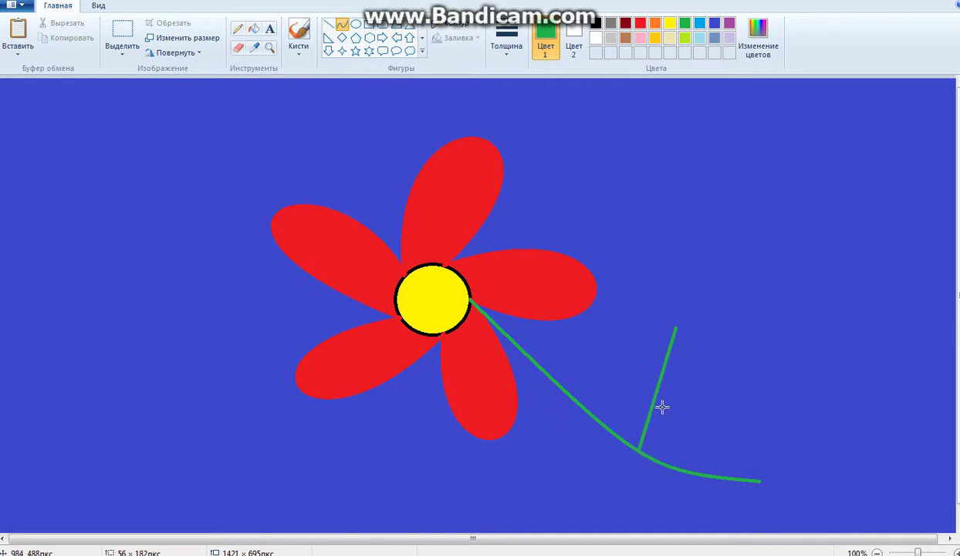
left_click_drag(654, 396, 703, 398)
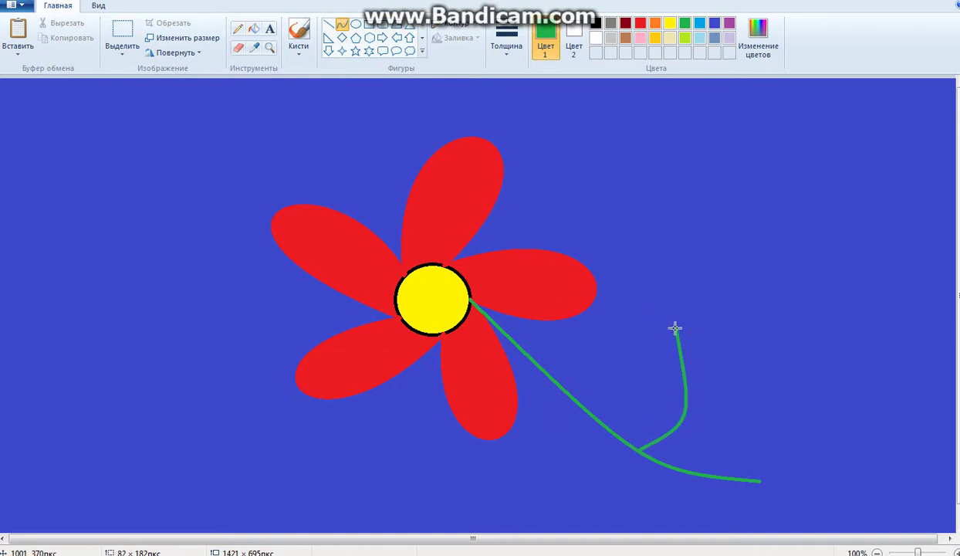
mouse_move(675, 328)
left_mouse_down()
mouse_move(662, 358)
mouse_move(699, 401)
left_mouse_up()
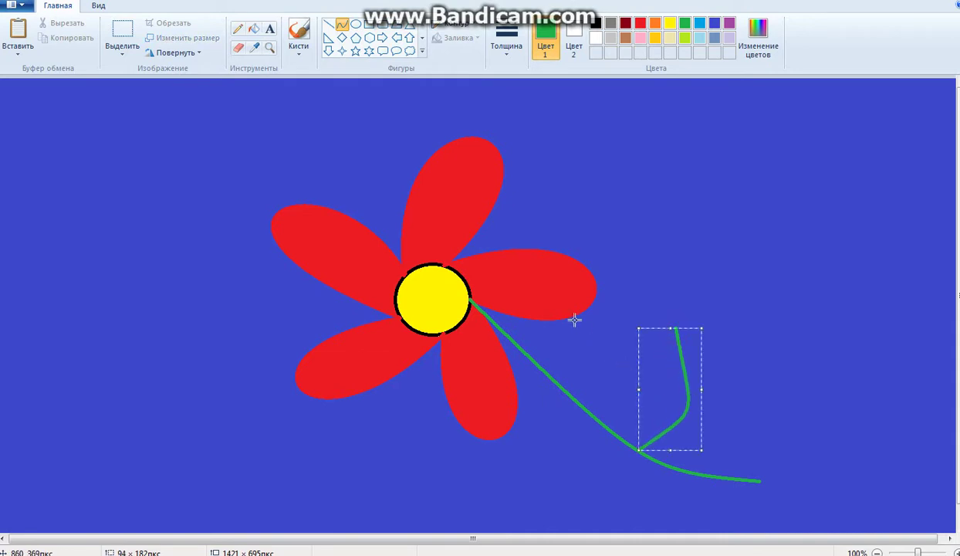
left_click(621, 257)
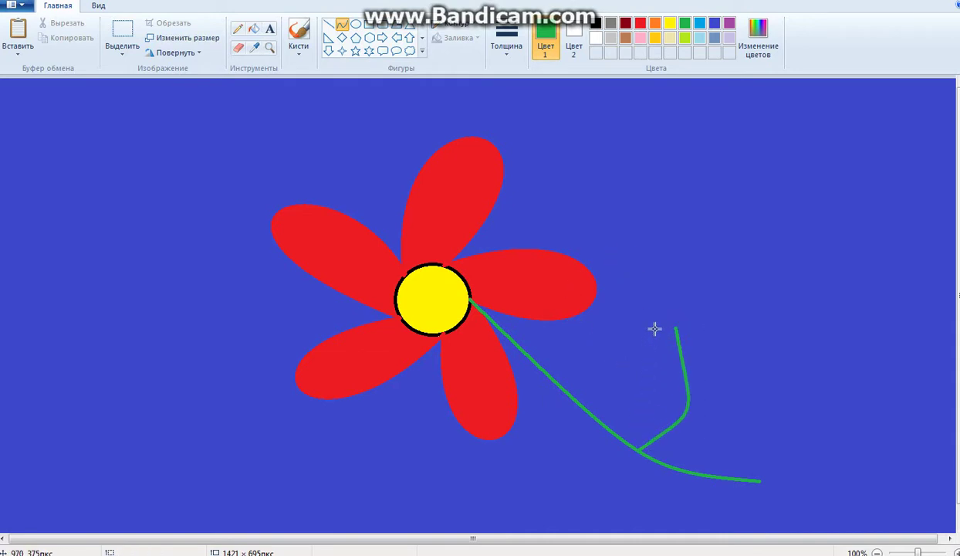
left_click_drag(673, 328, 639, 448)
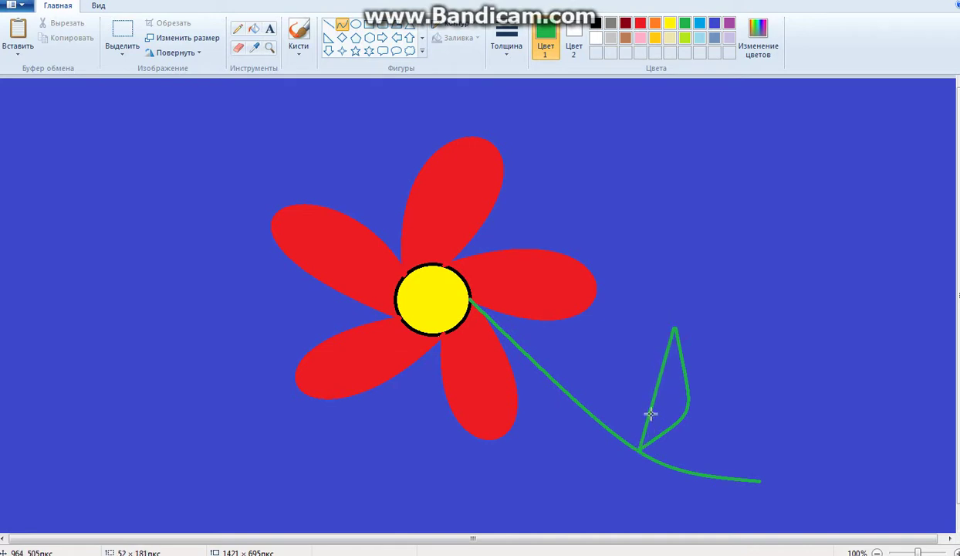
left_click_drag(654, 392, 610, 390)
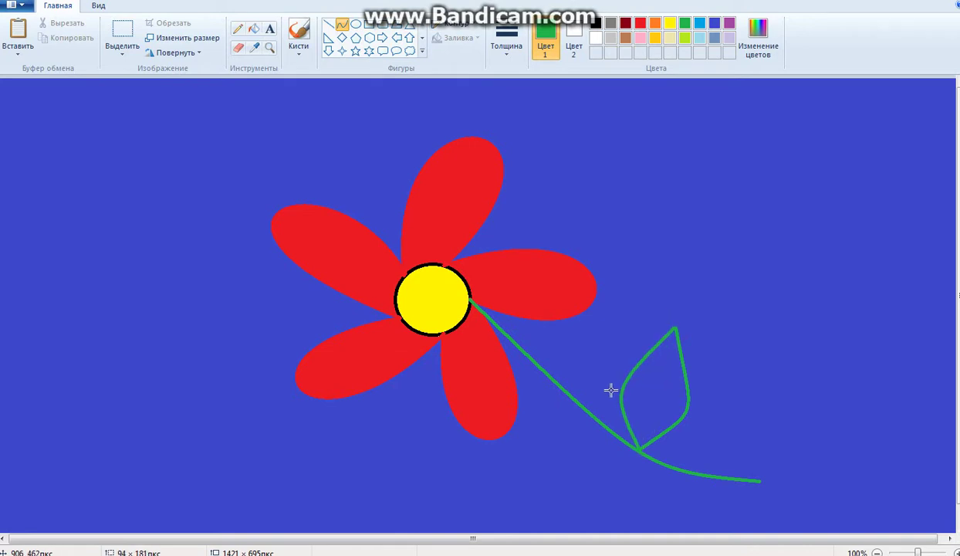
left_click_drag(657, 318, 615, 375)
- Draw the leaf's veins with straight green lines: a midrib from tip to base and three short side veins
left_click(328, 24)
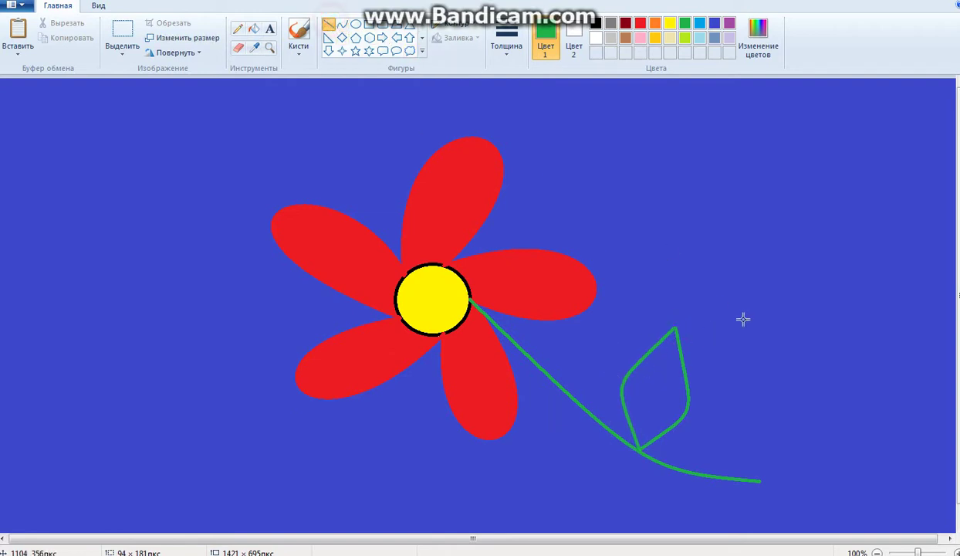
left_click_drag(675, 329, 640, 448)
mouse_move(647, 366)
left_mouse_down()
mouse_move(658, 407)
mouse_move(637, 420)
mouse_move(645, 430)
left_mouse_up()
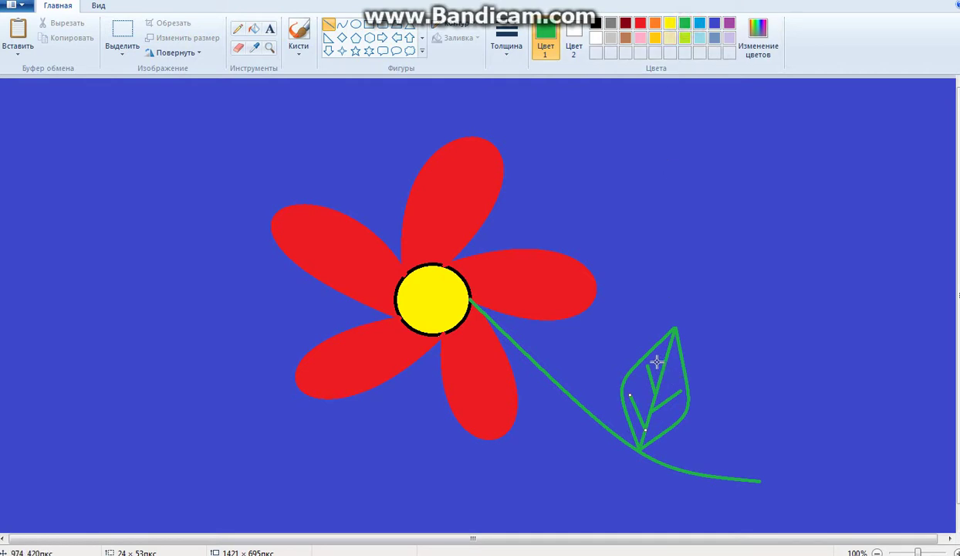
- Try a green fill in the leaf's left half, undo it, and fill both leaf halves with lime
left_click(255, 25)
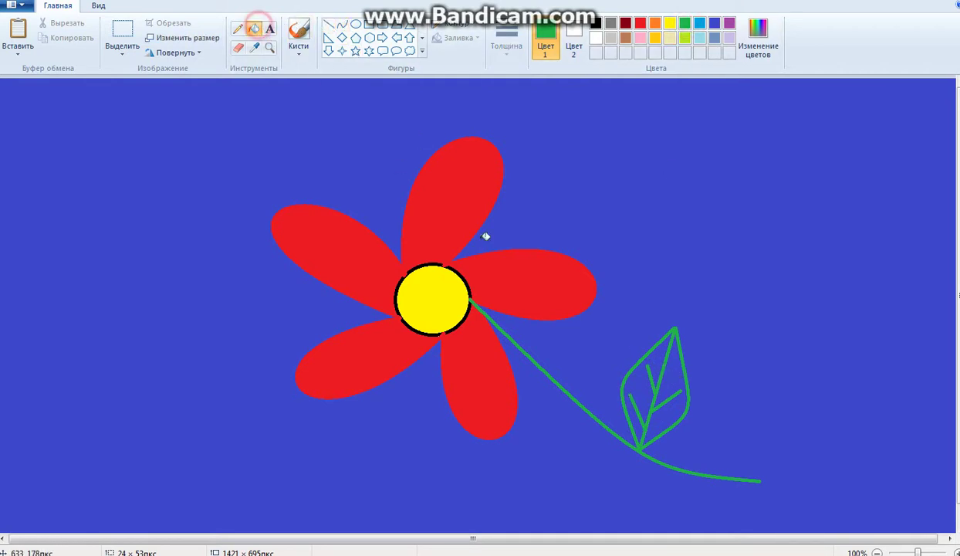
left_click(637, 385)
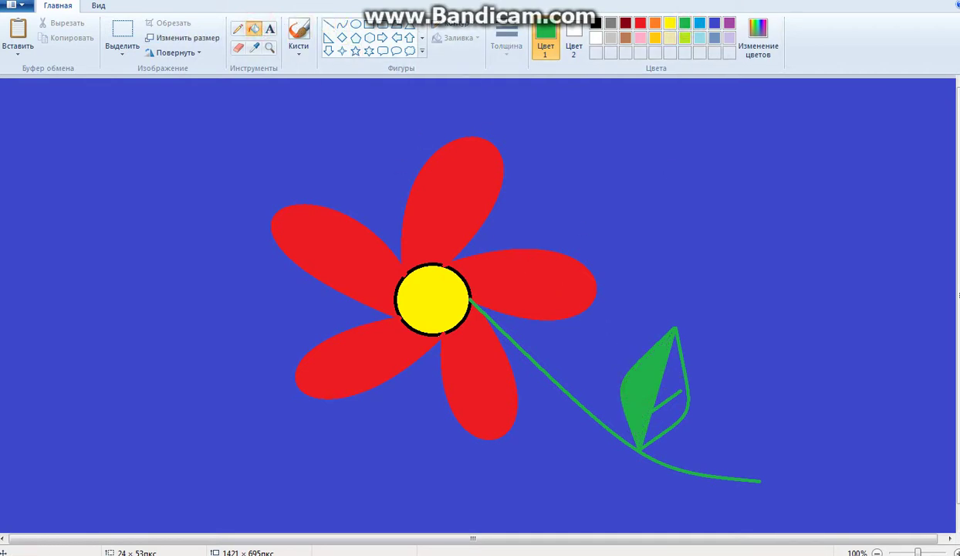
left_click(36, 1)
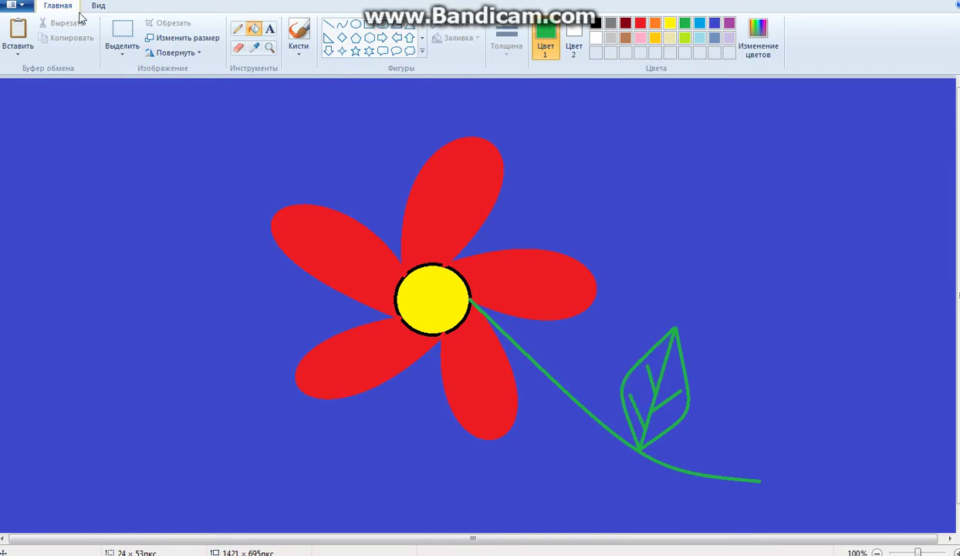
left_click(684, 38)
left_click(639, 391)
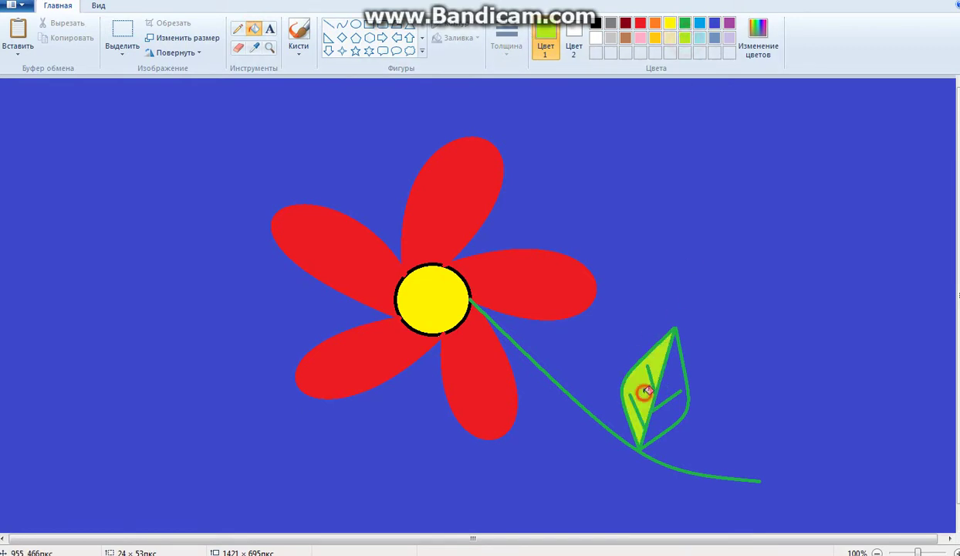
left_click(671, 390)
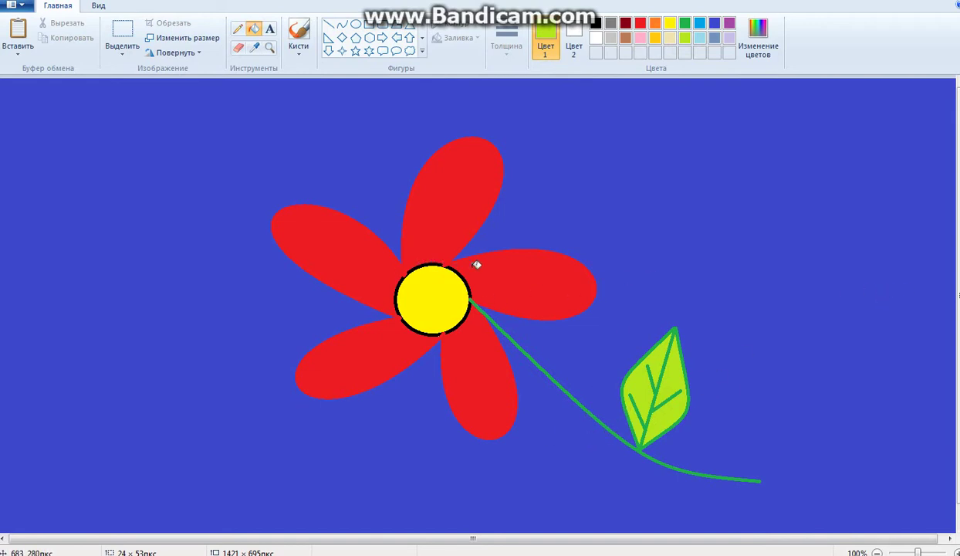
- Draw a red heart shape about 53 × 40 px in the middle of the yellow circle
left_click(640, 23)
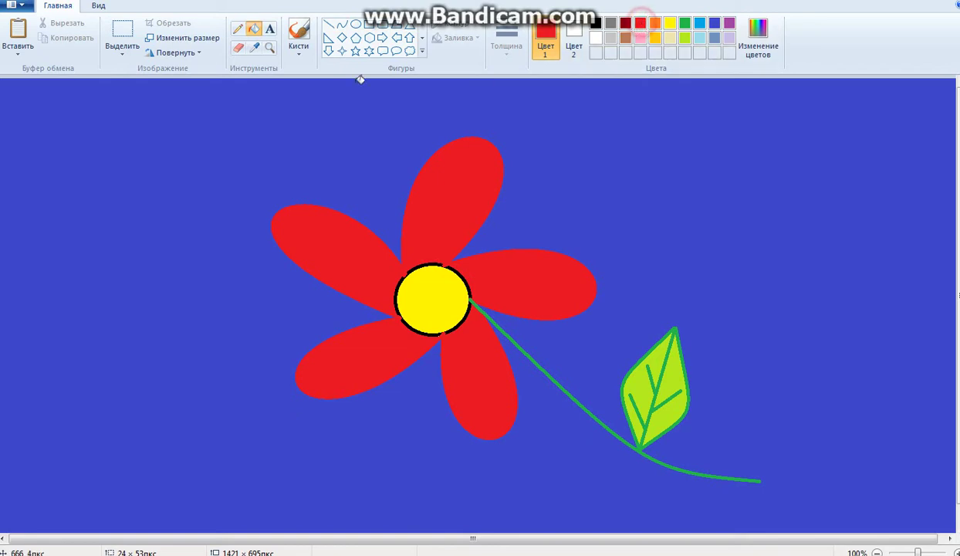
left_click(422, 53)
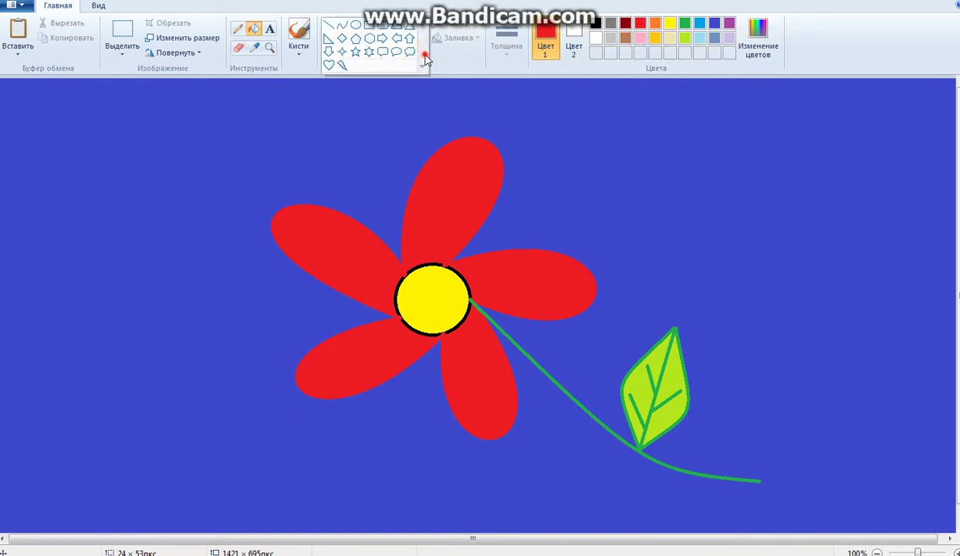
left_click(329, 51)
left_click_drag(415, 291, 451, 318)
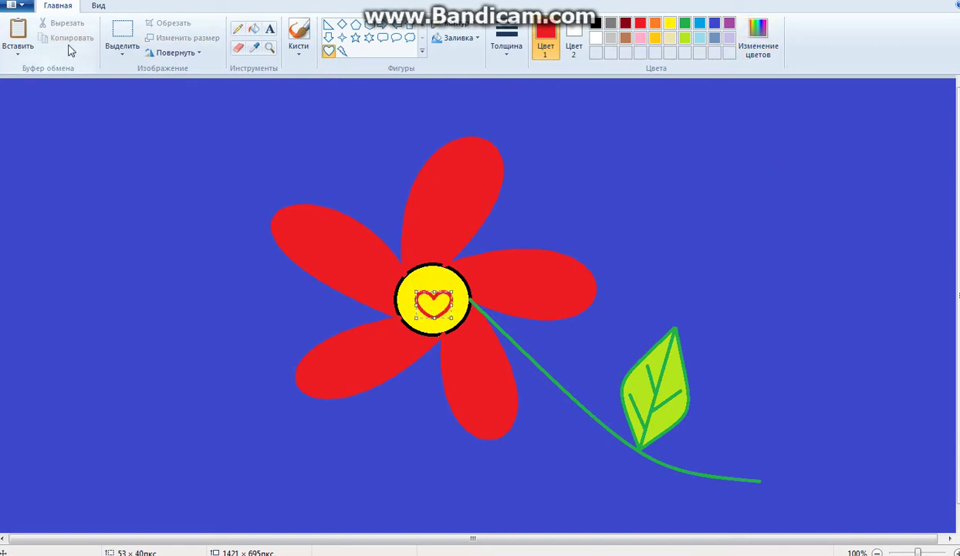
- Save the picture to the desktop as a JPEG file named ромашка
left_click(10, 6)
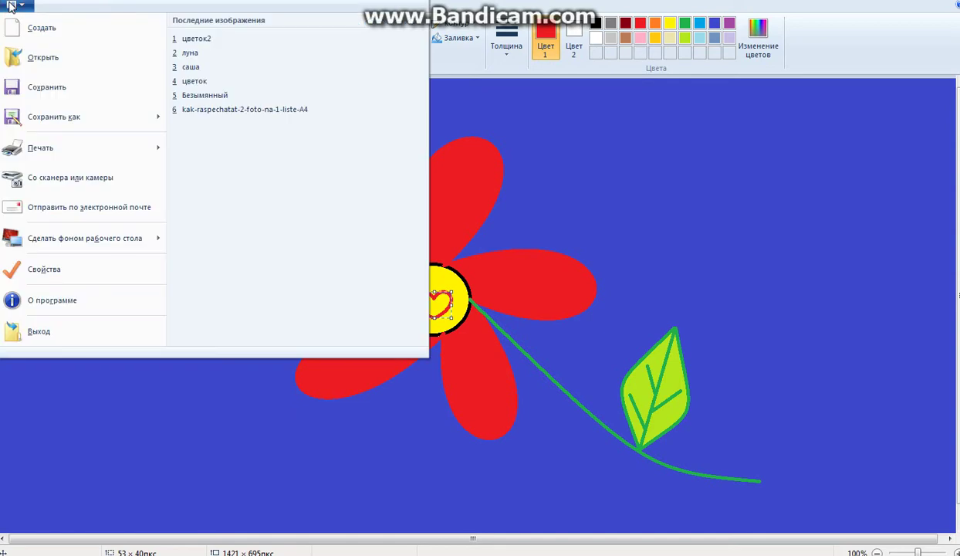
left_click(68, 118)
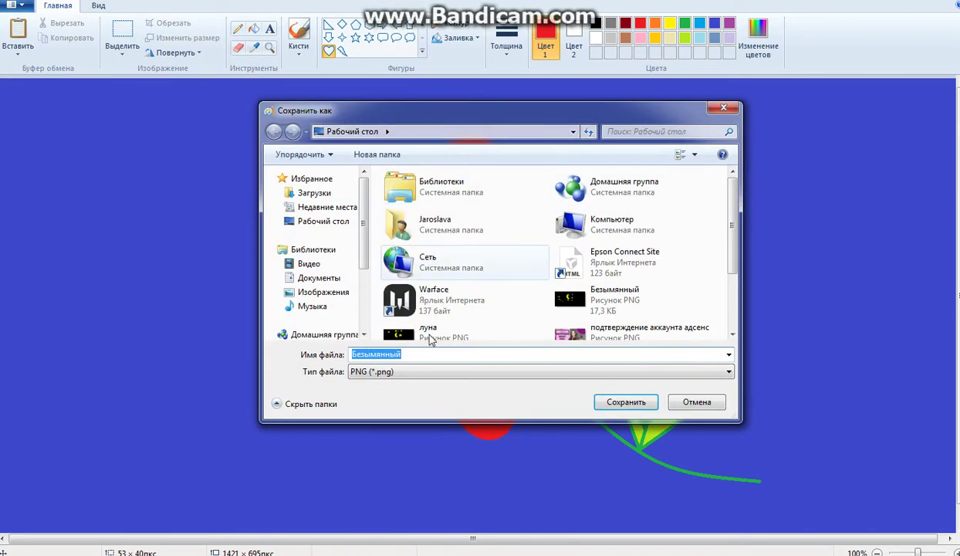
left_click(728, 372)
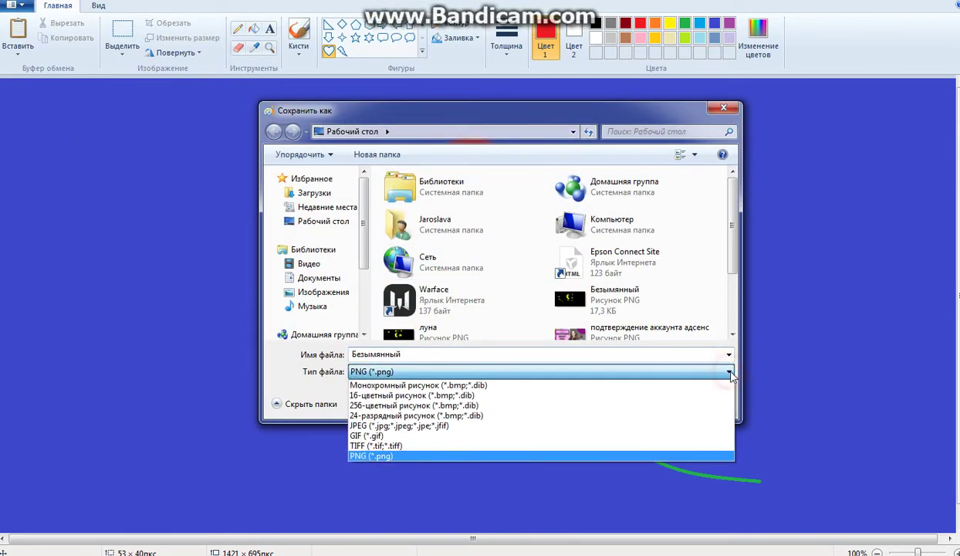
left_click(485, 425)
double_click(567, 354)
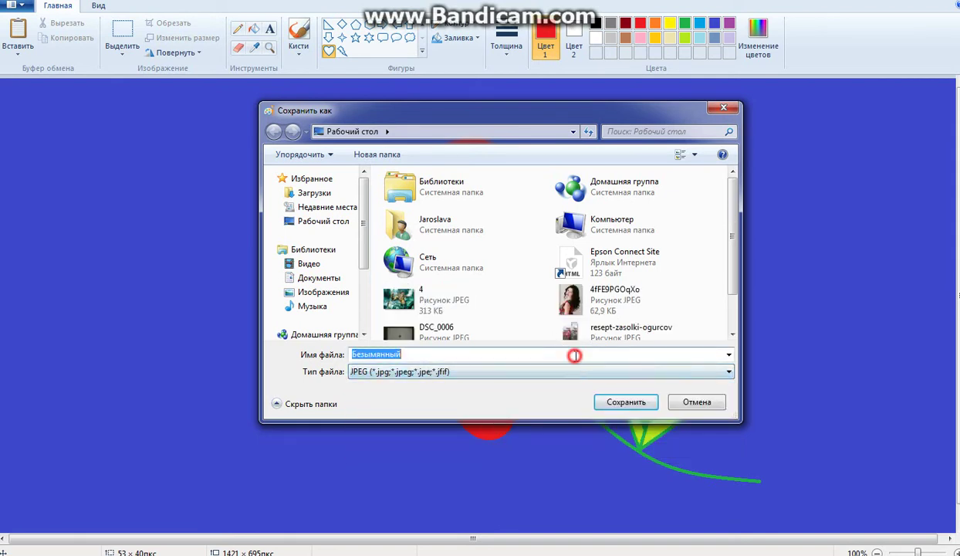
key("BackSpace")
type("ромашка")
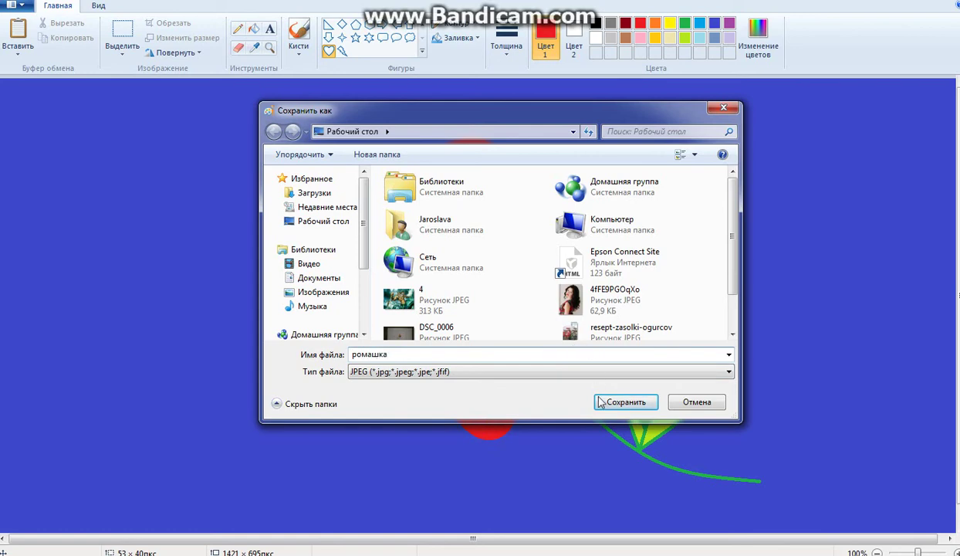
left_click(623, 402)
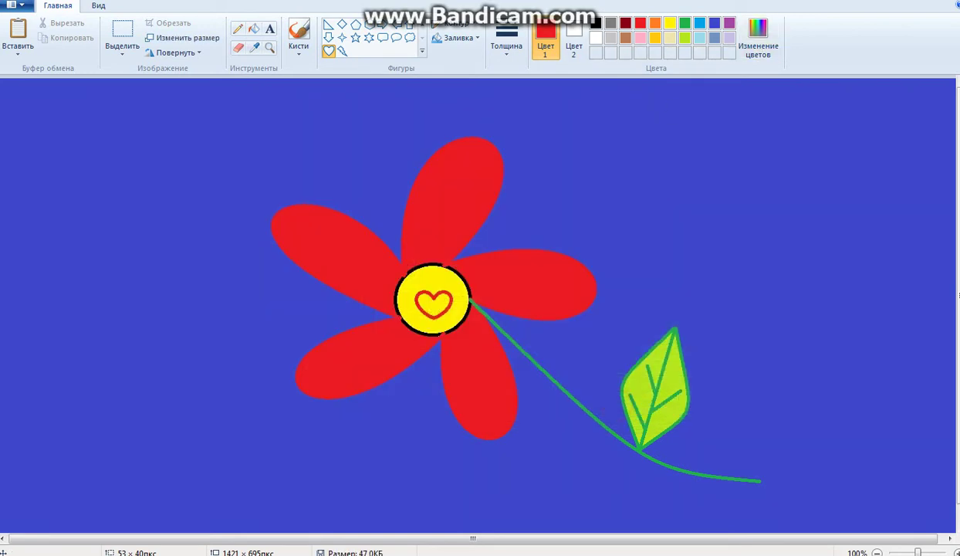
- Switch to the desktop and open the saved ромашка image in the photo viewer
key("super+d")
double_click(324, 512)
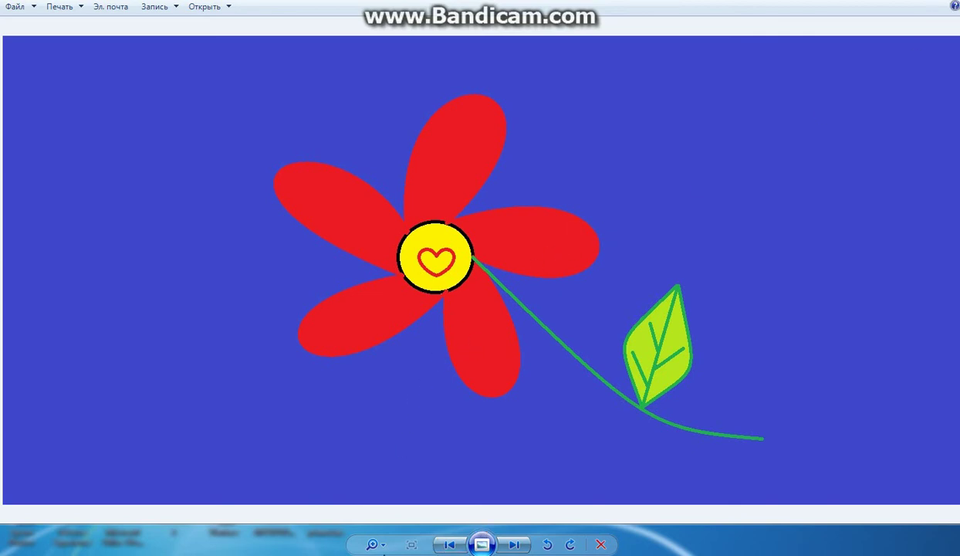
left_click(846, 553)
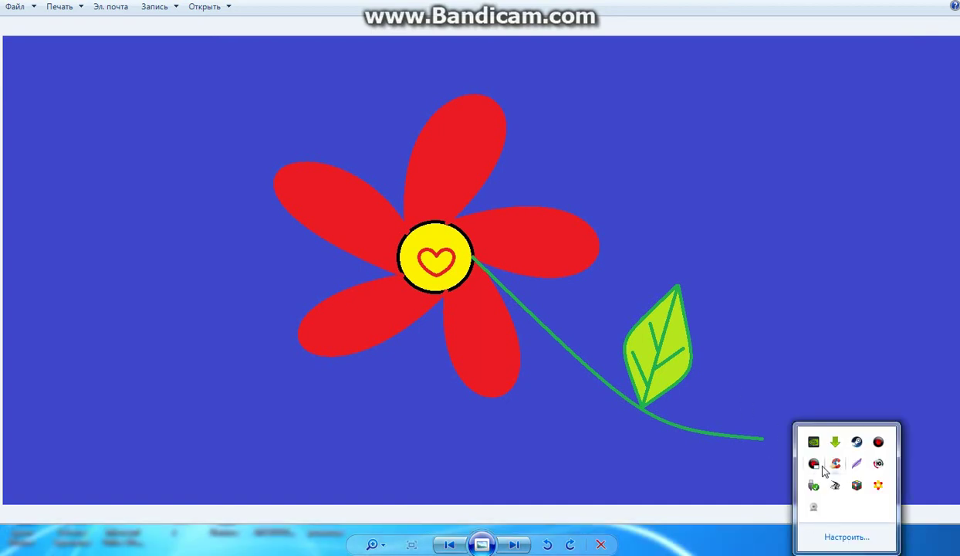